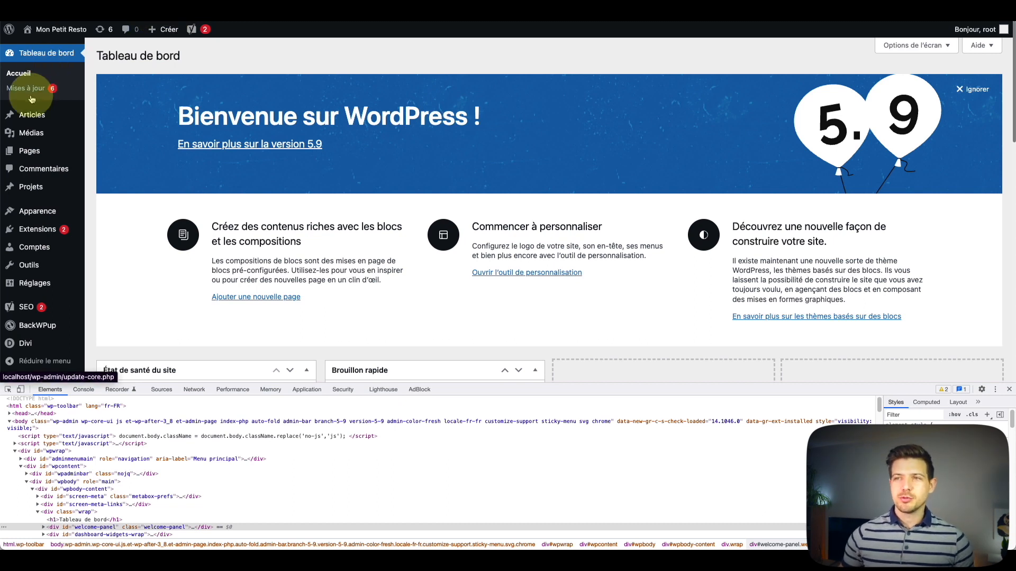
Create a new article and enter the placeholder text "opbdrmropbdmbd" as its first paragraph.
mouse_move(32, 113)
left_click(37, 121)
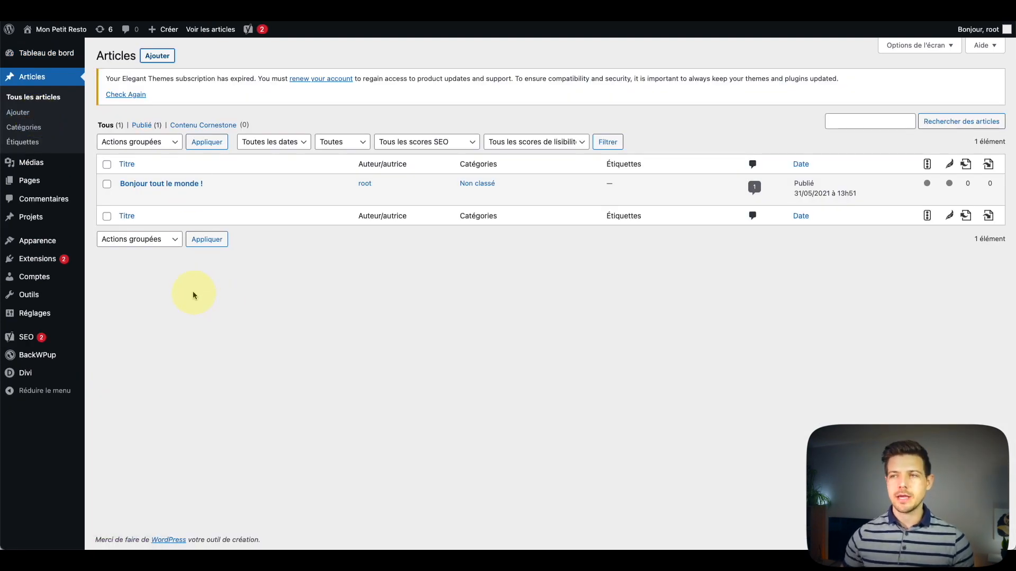
left_click(163, 57)
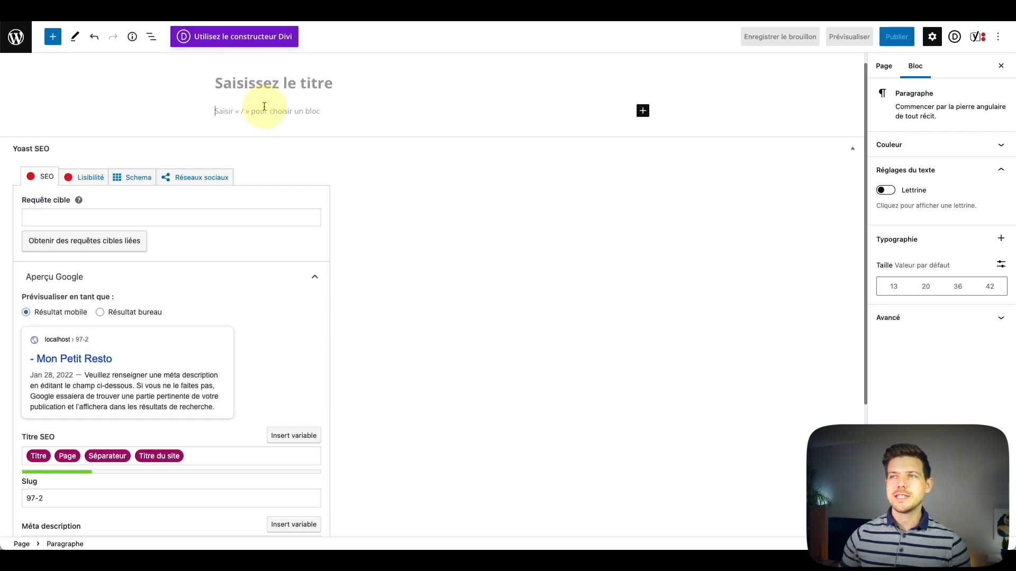
type("opbdrmropbdmbd")
key("Return")
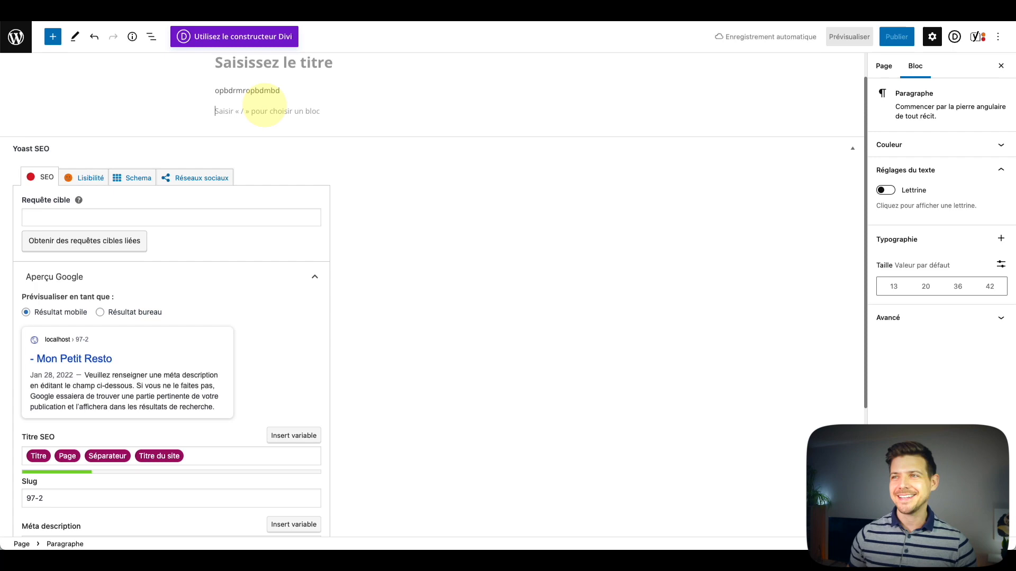
left_click(202, 46)
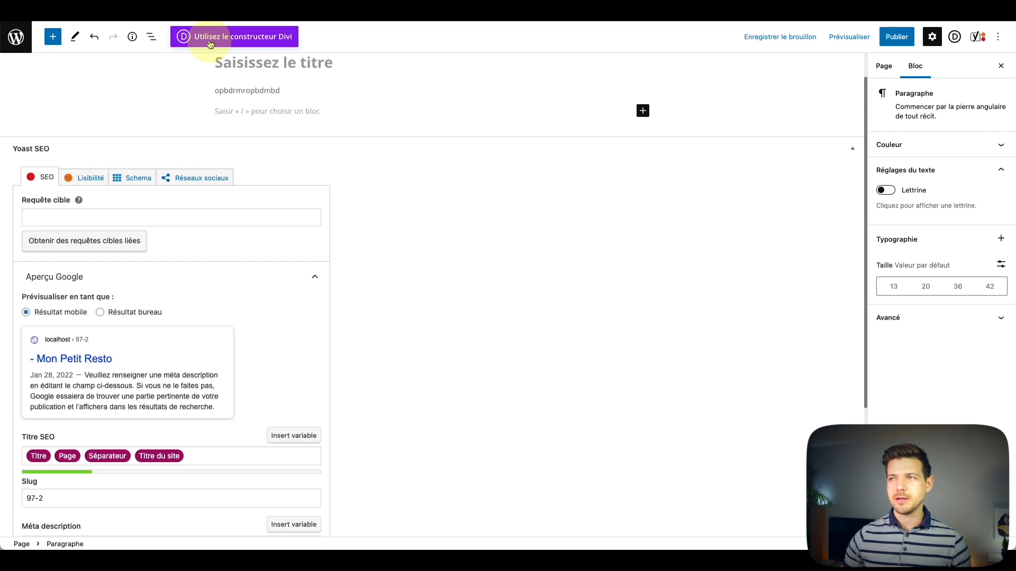
Give the new article the title "Ouverture d'une nouvelle boutique".
left_click(252, 70)
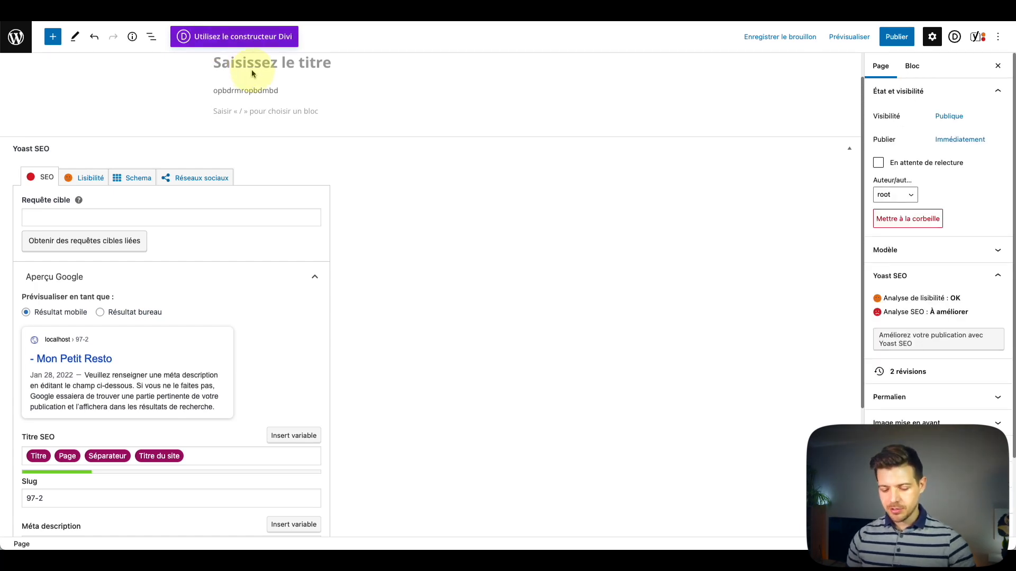
type("Ouverture d'une nouvelle boutiq")
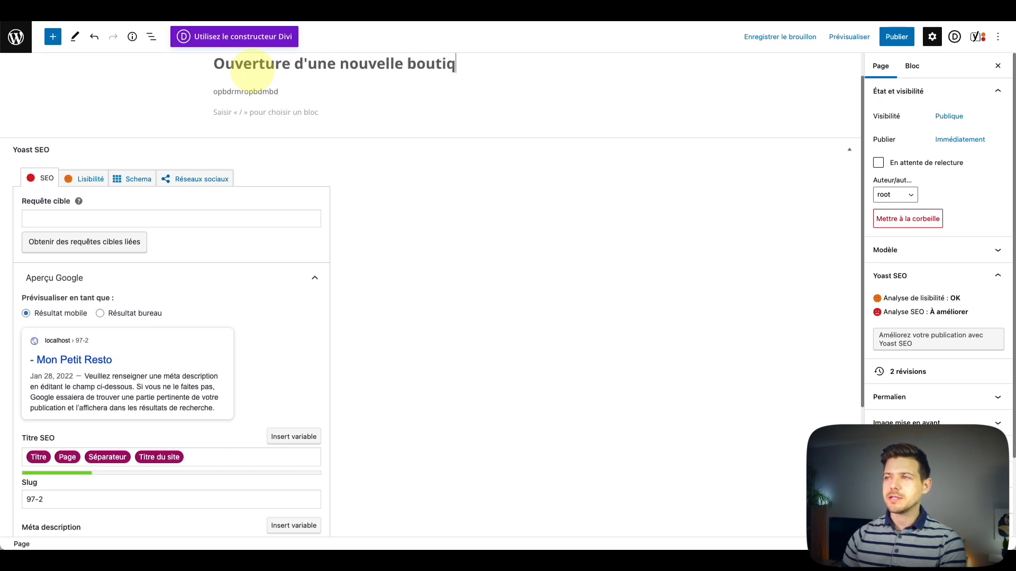
type("ue")
Replace the article's placeholder paragraph with "Venez nous rendre visite lors des journées porte-ouverte" and publish the article.
double_click(251, 91)
type("B")
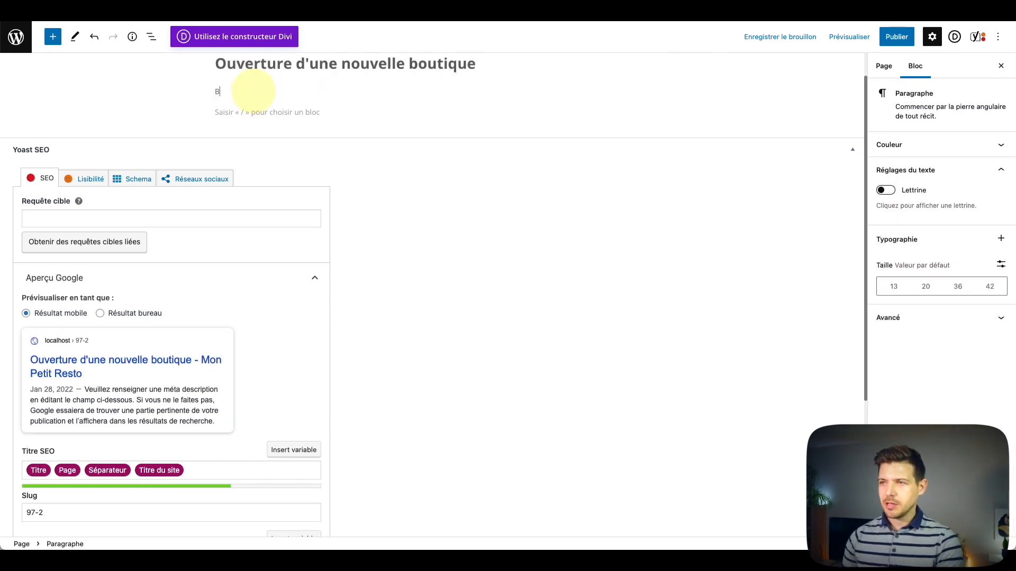
key("BackSpace")
type("Venez nous")
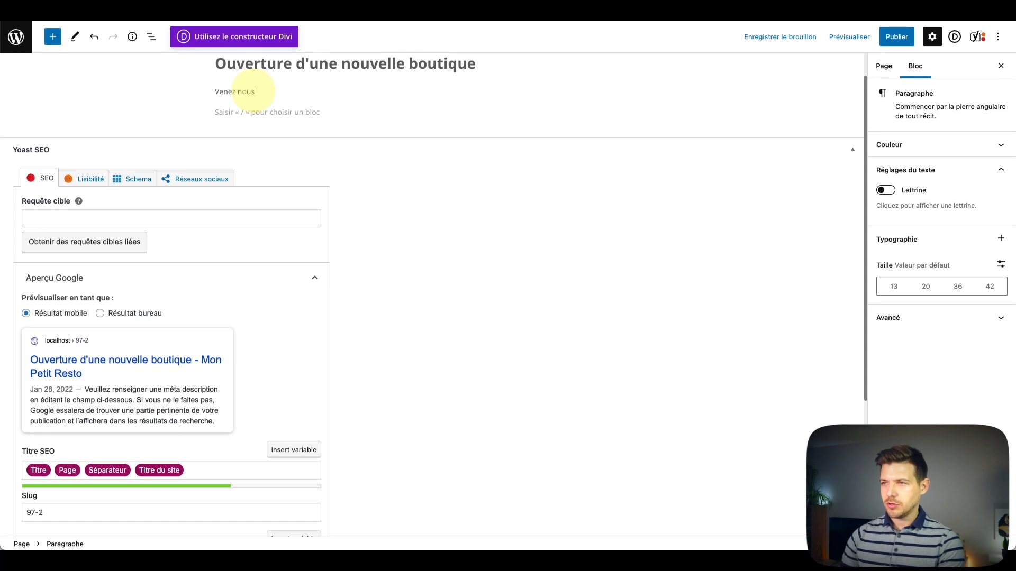
type(" rendre visite lors des journées ")
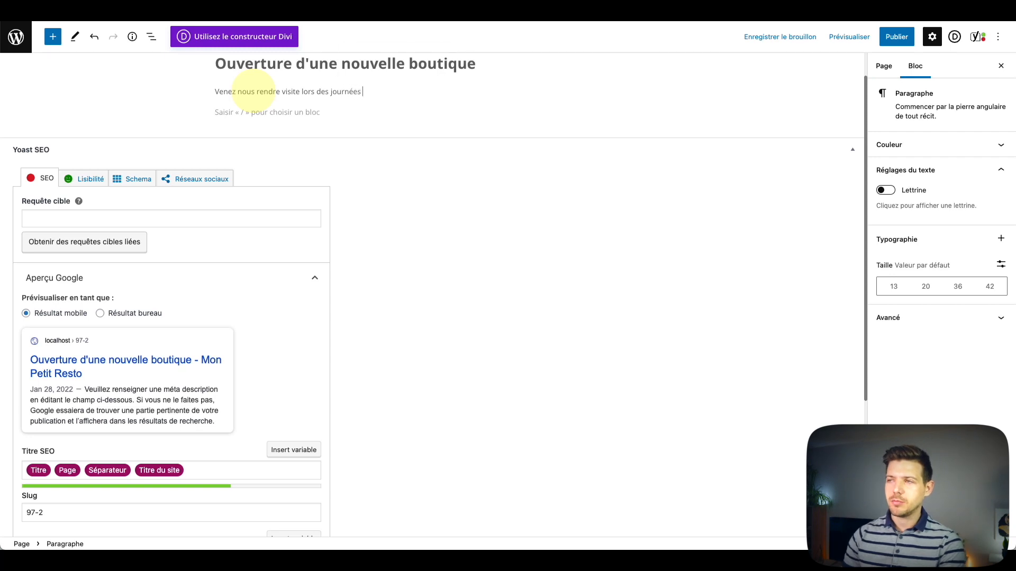
type("porte-ouverte")
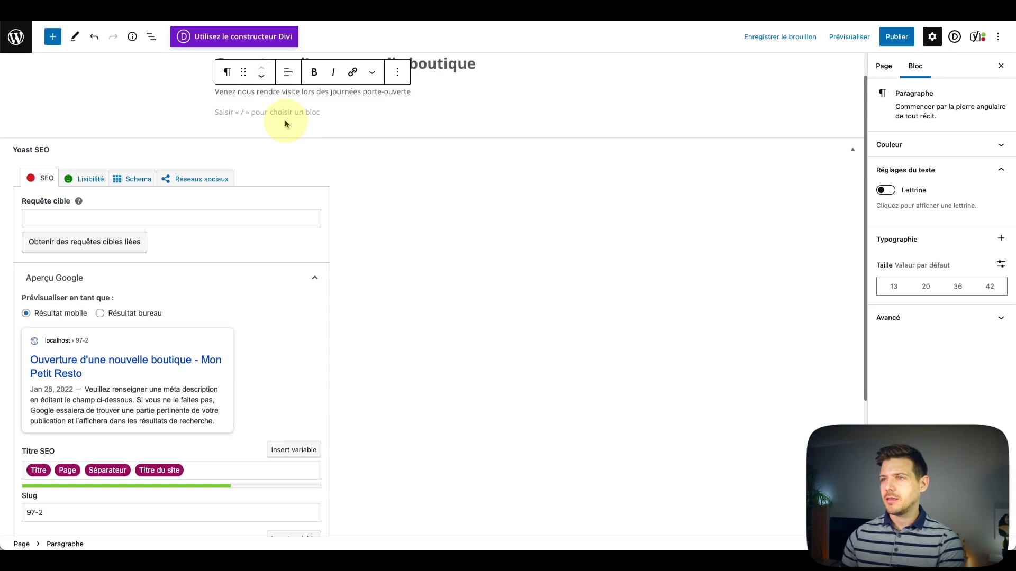
left_click(896, 36)
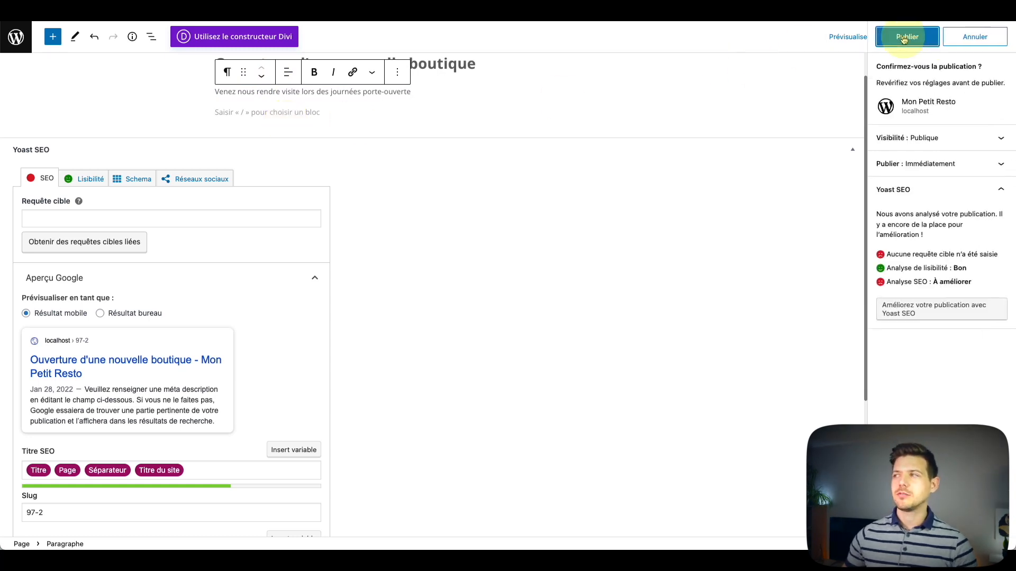
left_click(900, 38)
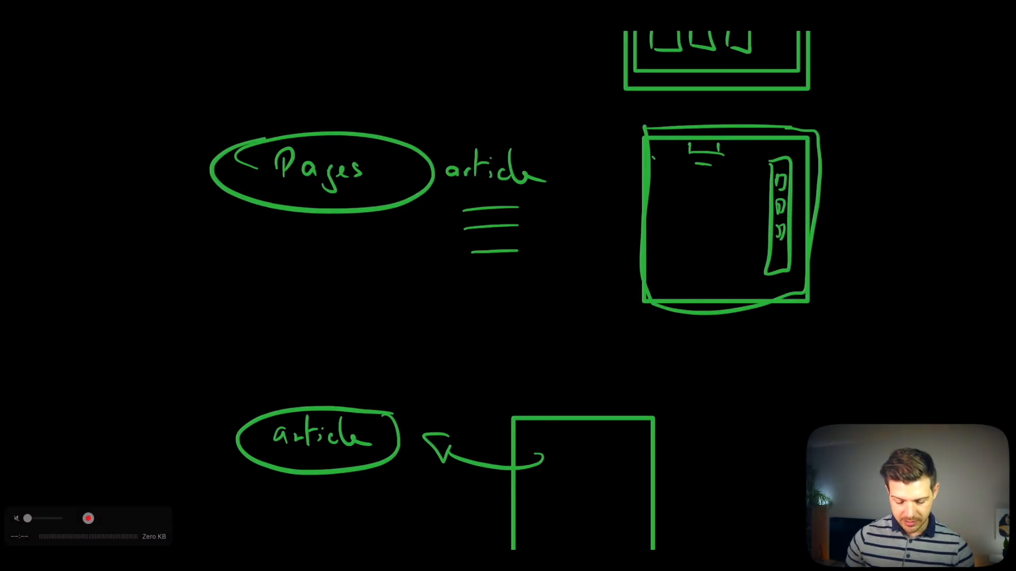
mouse_move(824, 127)
left_mouse_down()
mouse_move(617, 344)
mouse_move(828, 222)
mouse_move(812, 151)
left_mouse_up()
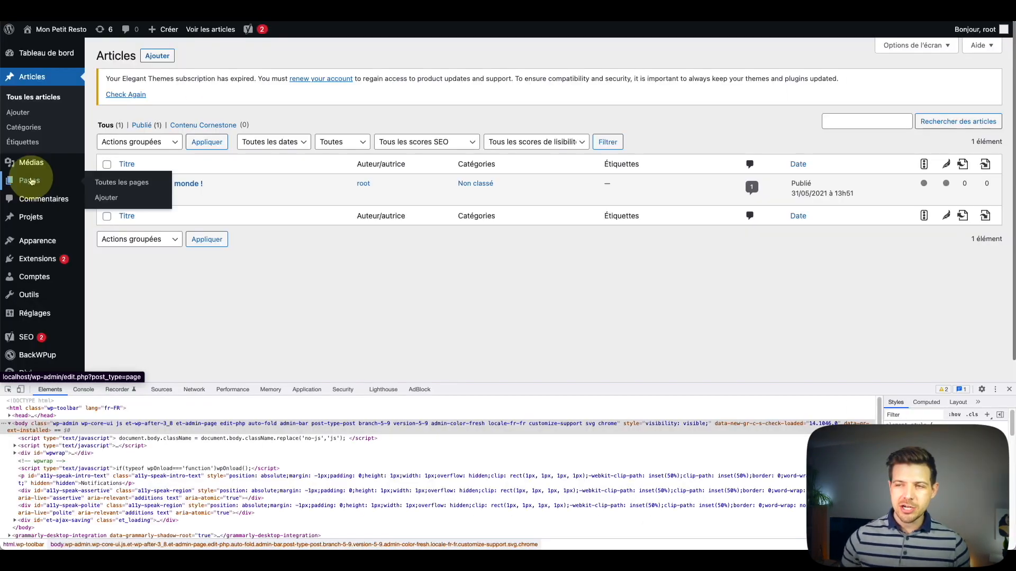
Create a new page with the title "Nos dernières nouvelles".
left_click(117, 198)
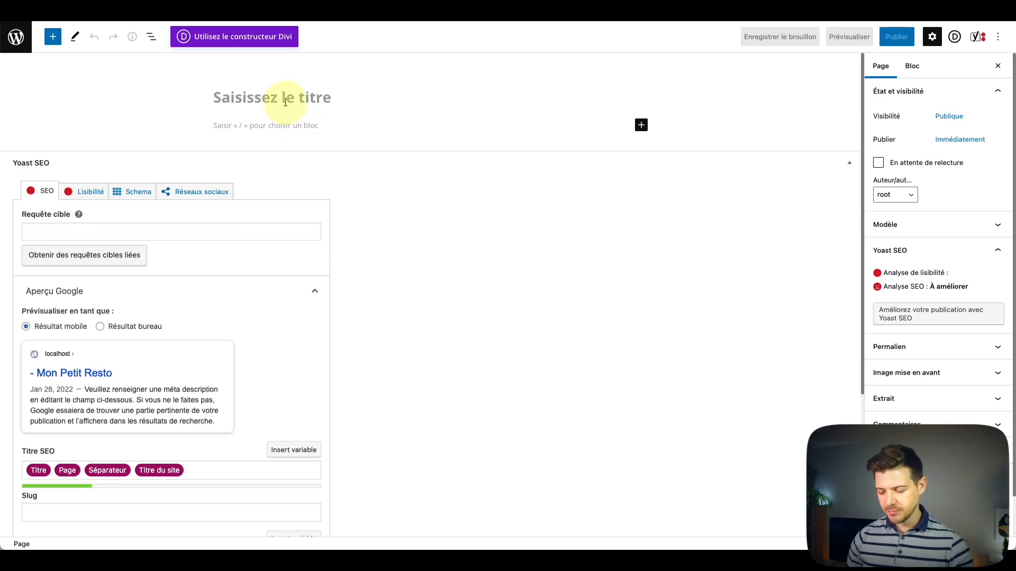
type("Nos dernières nouvelles")
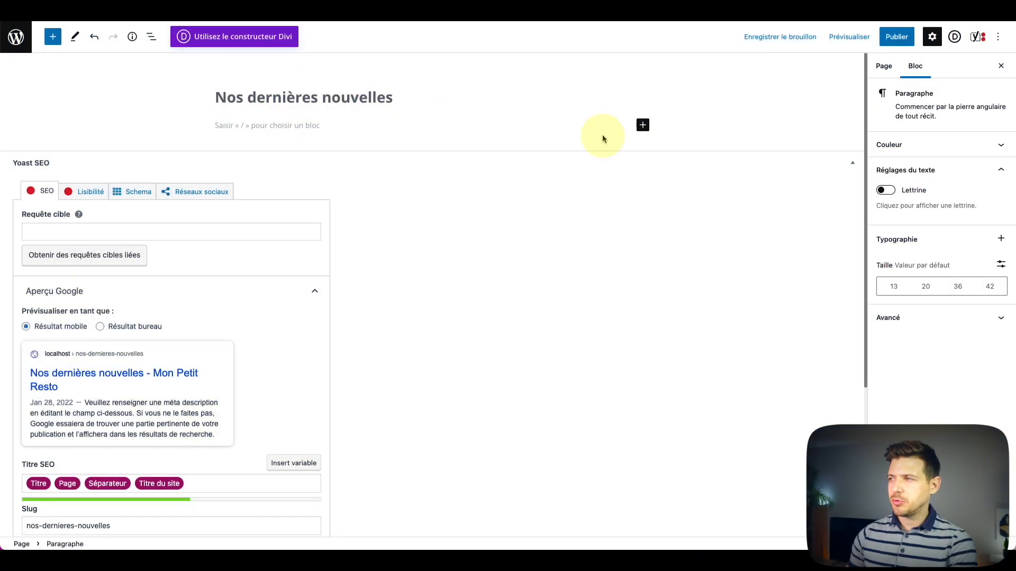
Insert a "Derniers articles" block below the page title and switch it to the grid view.
left_click(643, 126)
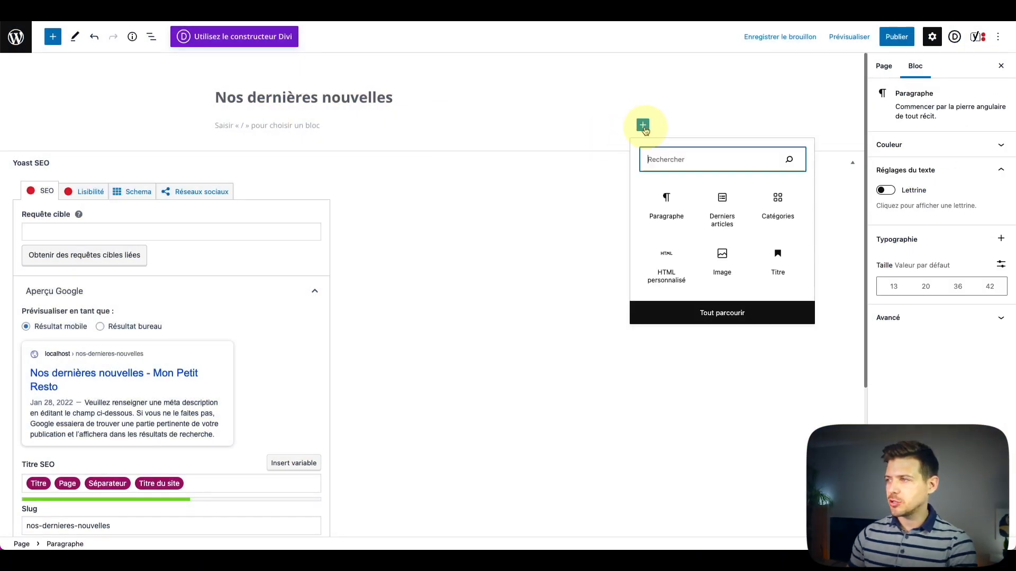
left_click(721, 313)
scroll(89, 268, "down", 15)
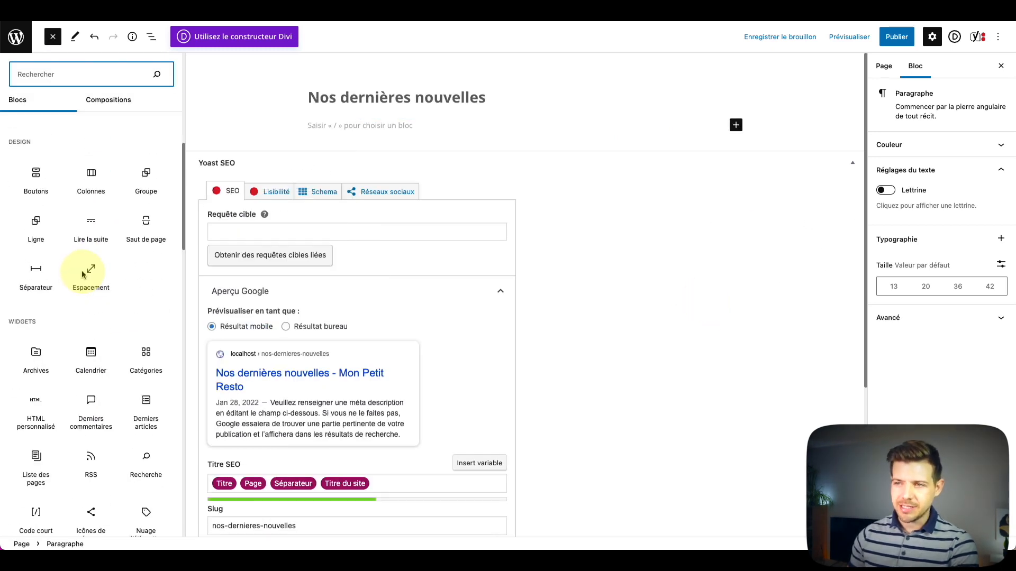
scroll(91, 261, "down", 3)
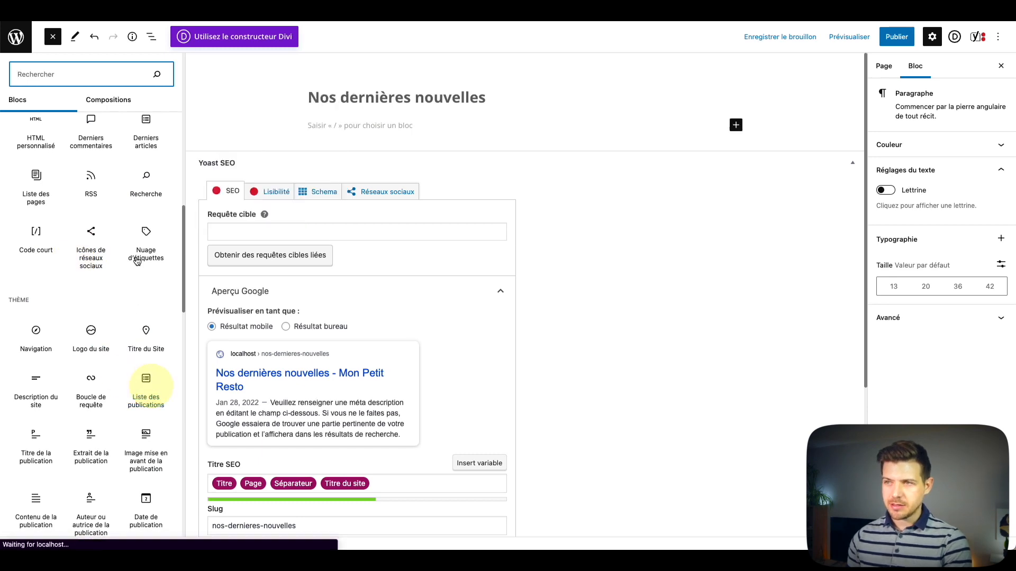
scroll(140, 318, "up", 2)
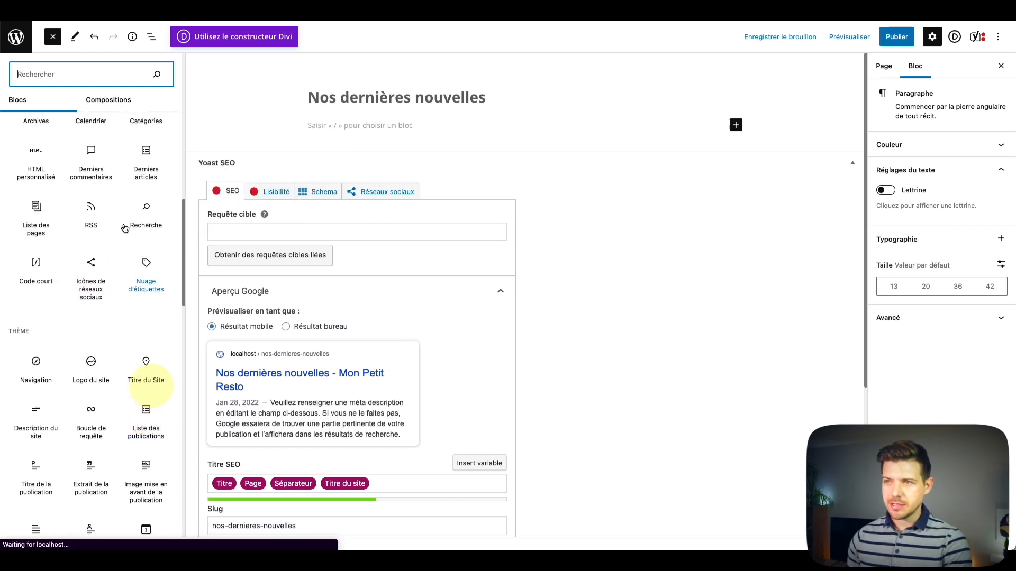
left_click(146, 152)
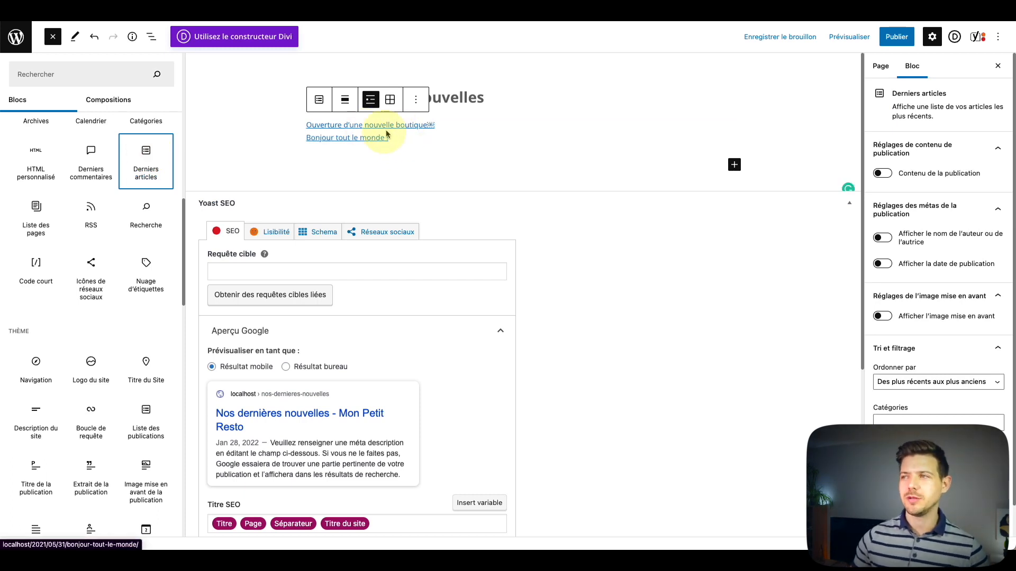
left_click(391, 102)
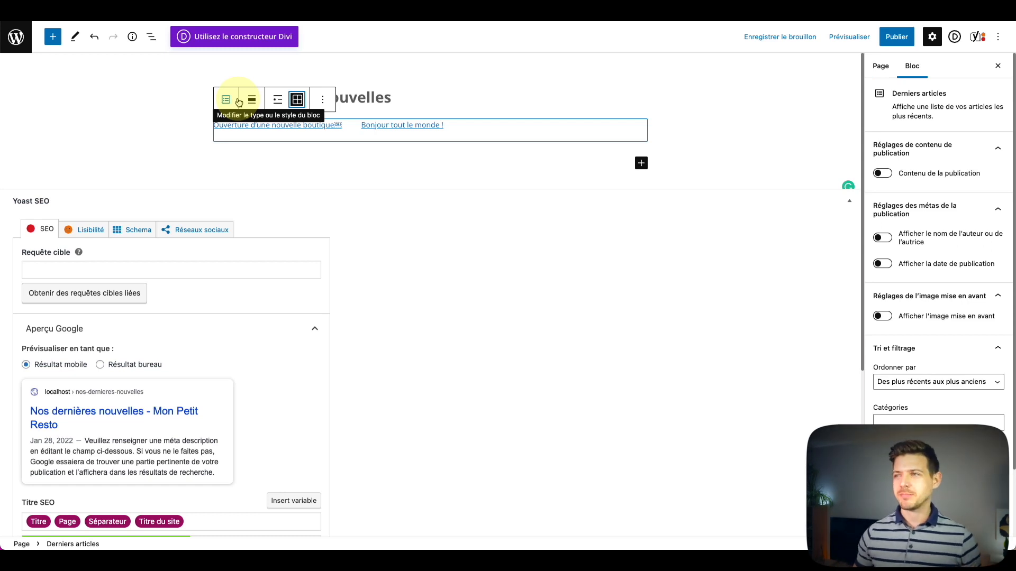
Open the page in the Divi visual builder and browse the library of predefined layout packs.
left_click(231, 40)
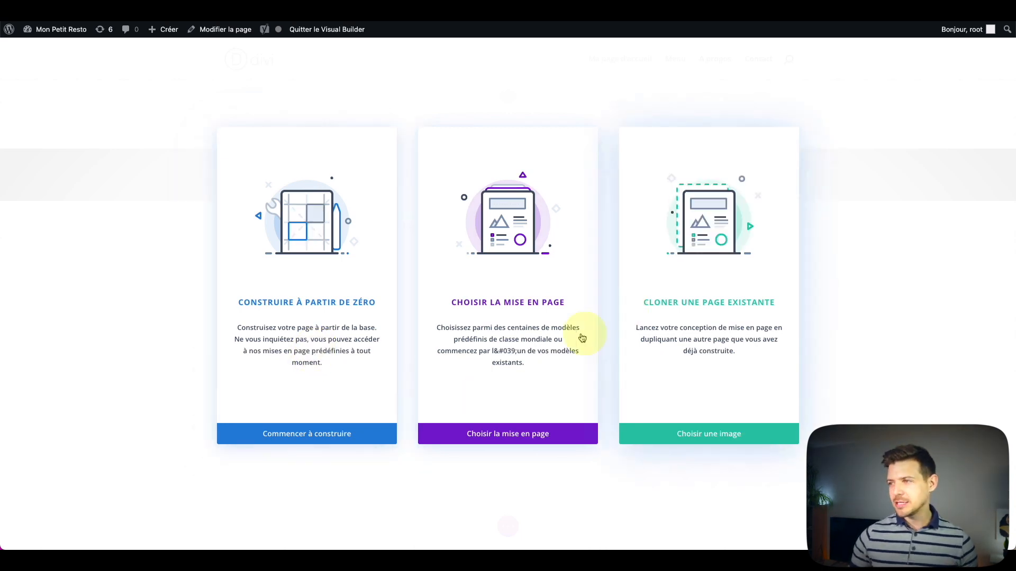
left_click(536, 434)
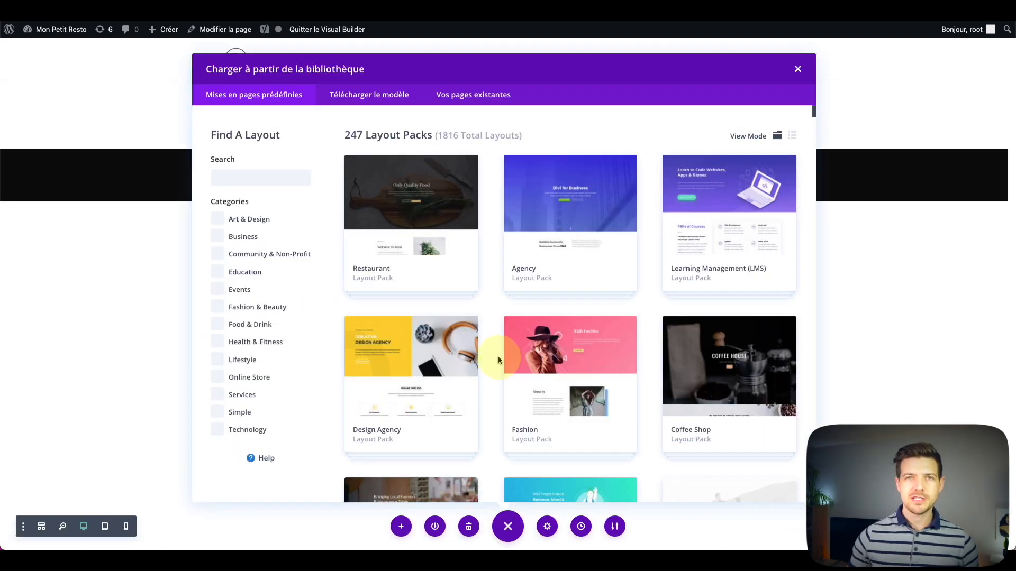
scroll(507, 361, "down", 10)
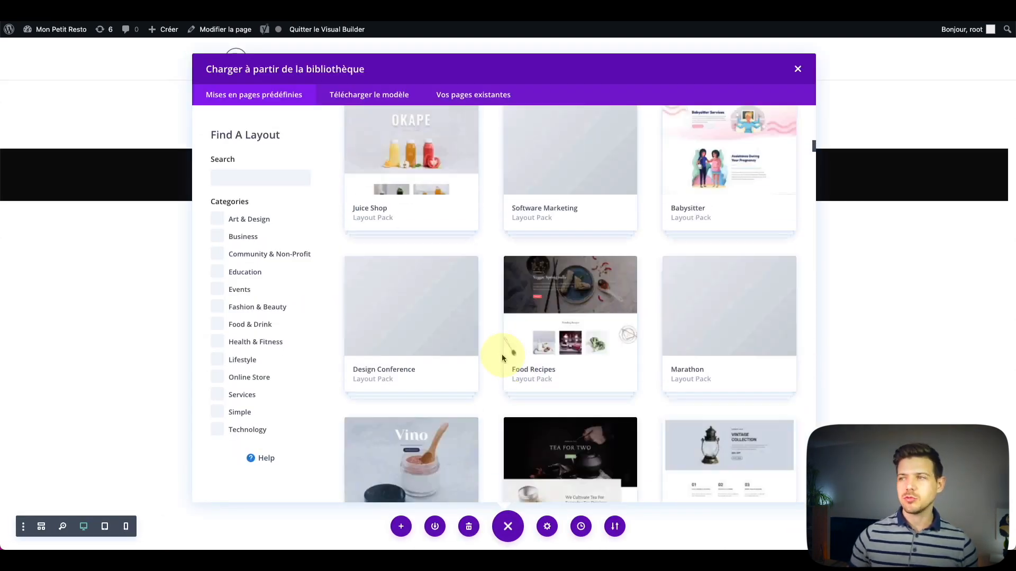
scroll(502, 351, "down", 5)
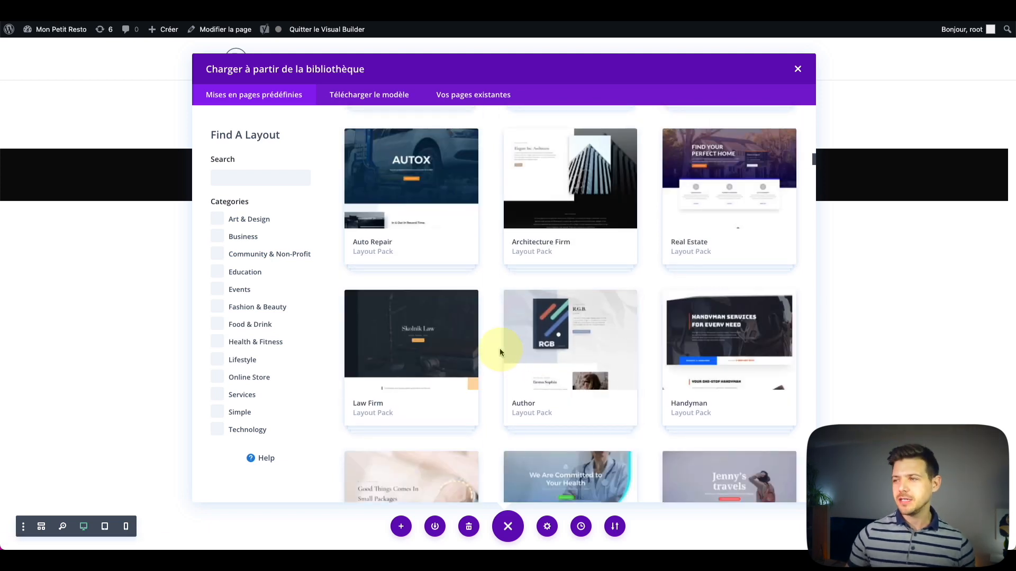
scroll(500, 351, "down", 3)
scroll(500, 351, "down", 2)
scroll(499, 352, "up", 5)
scroll(499, 352, "down", 4)
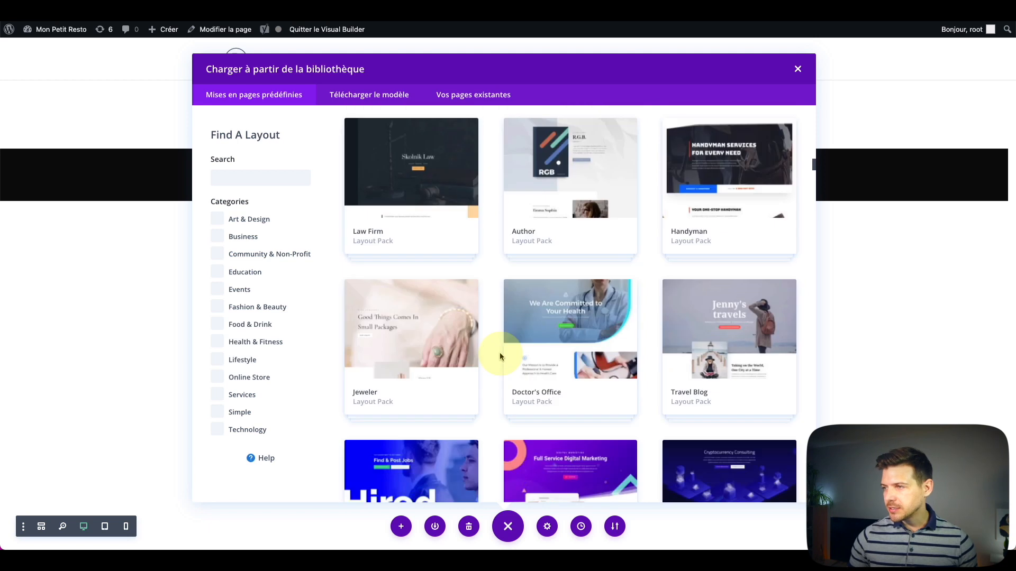
scroll(329, 271, "down", 2)
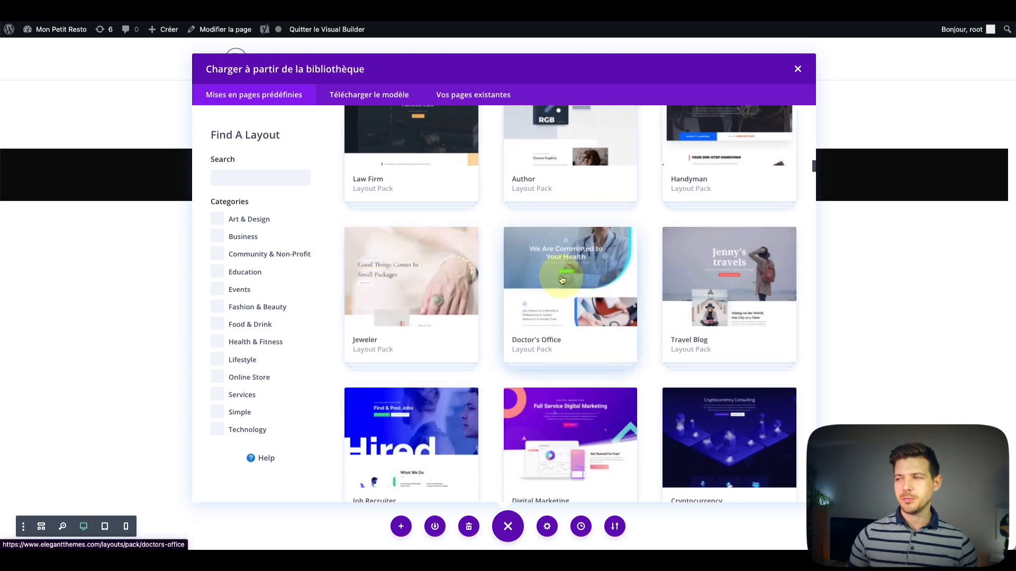
Load the Blog layout of the Doctor's Office layout pack onto the page.
left_click(560, 274)
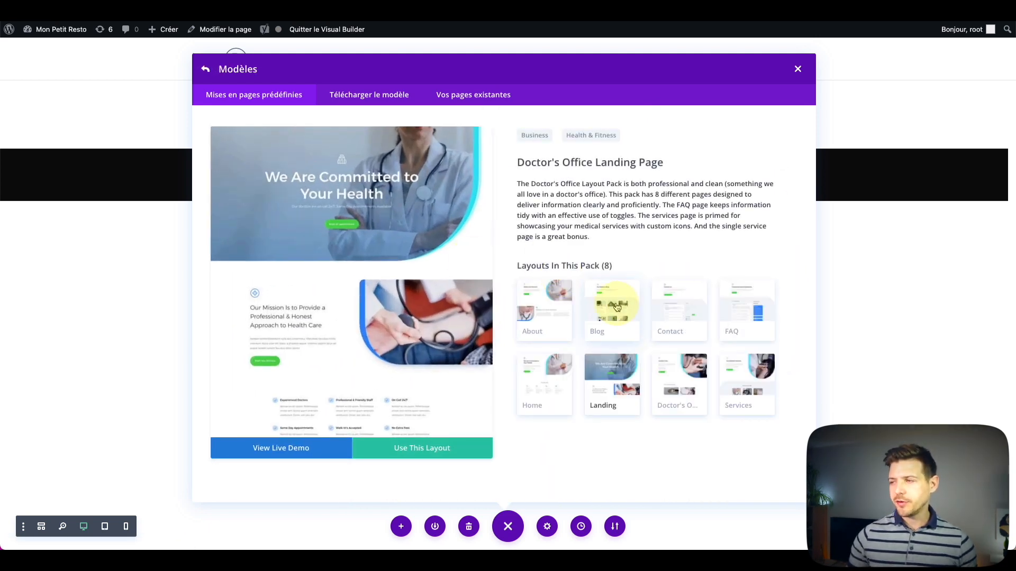
left_click(616, 307)
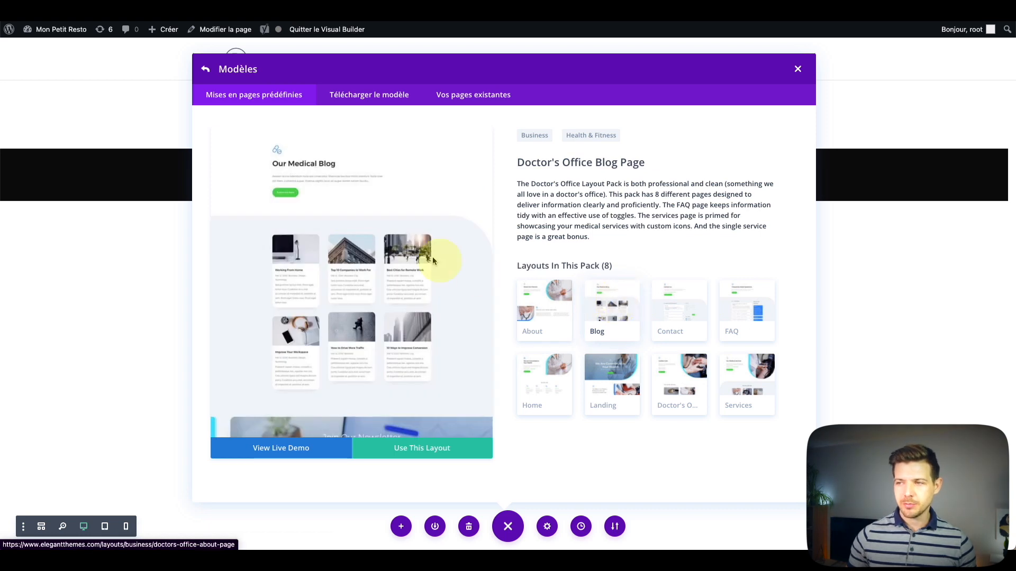
scroll(338, 288, "down", 1)
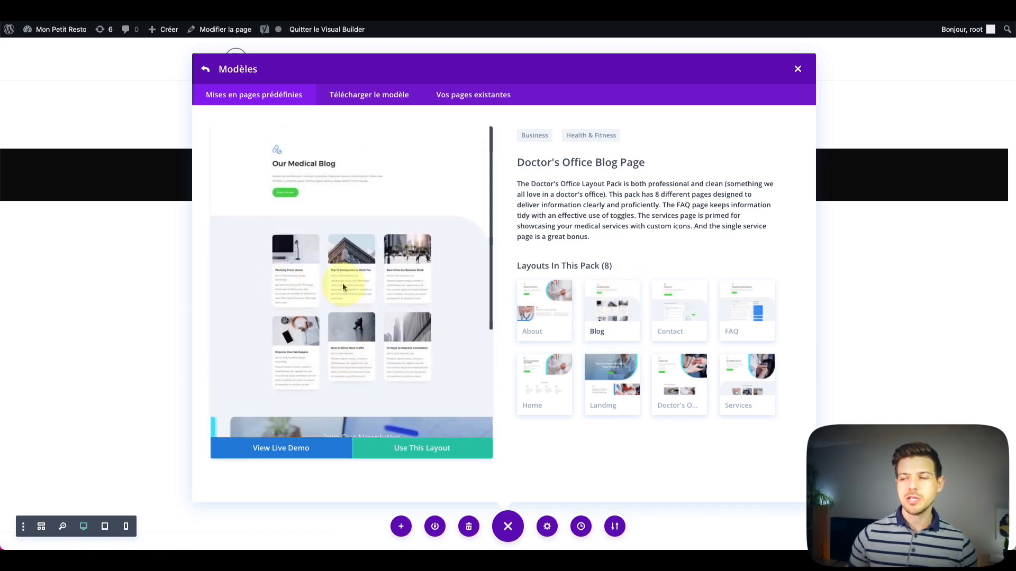
scroll(347, 296, "down", 3)
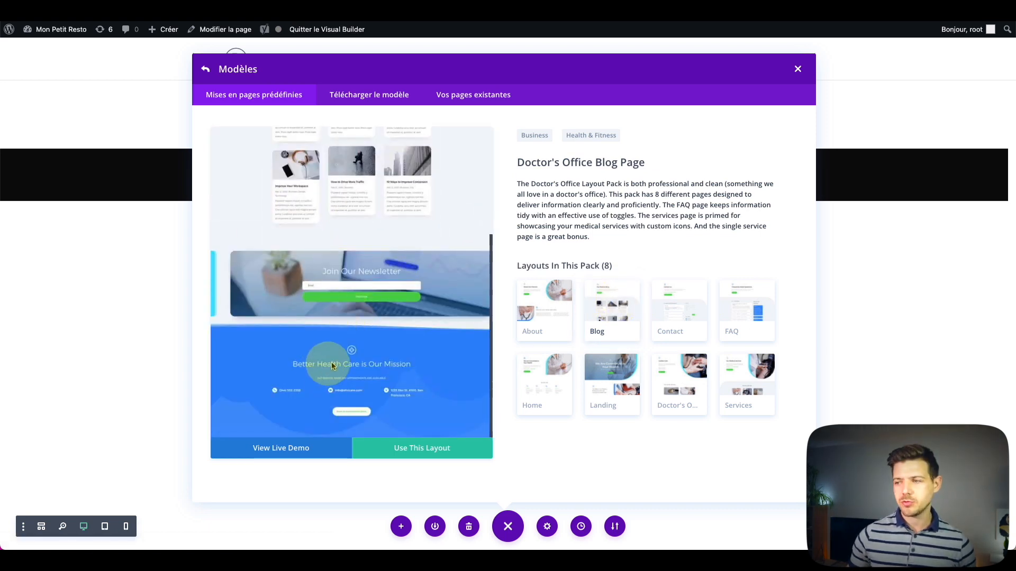
left_click(418, 456)
Examine the Contenu and Éléments settings of the blog module that lists the articles, and close them without saving changes.
scroll(280, 109, "down", 6)
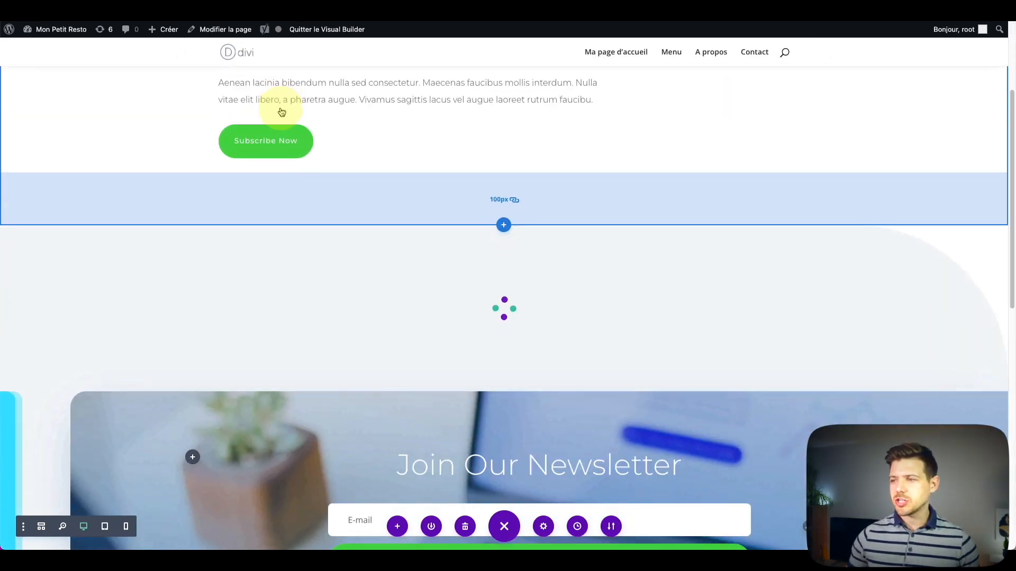
scroll(282, 113, "down", 3)
scroll(374, 290, "down", 3)
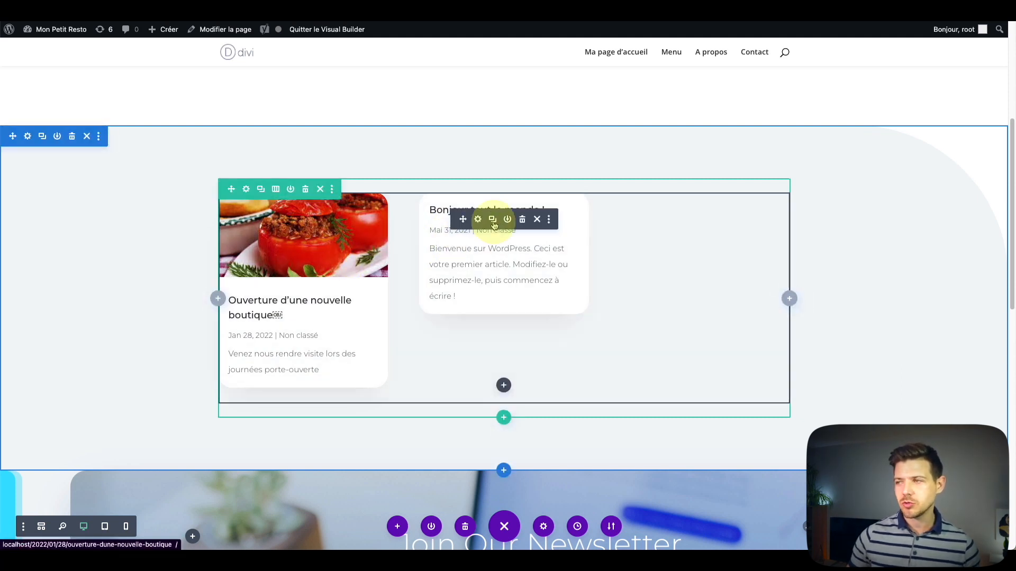
left_click(479, 220)
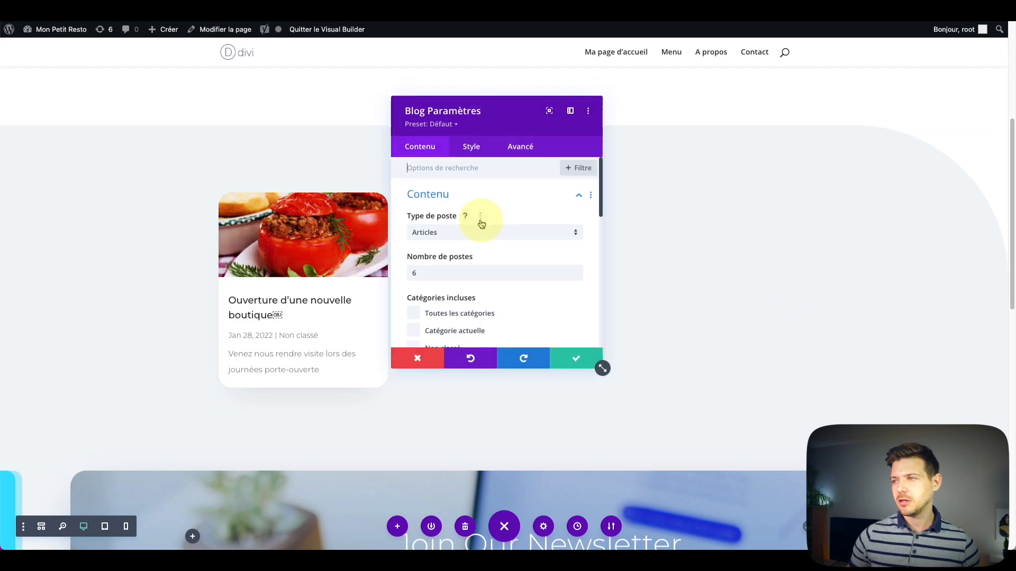
left_click_drag(603, 368, 736, 484)
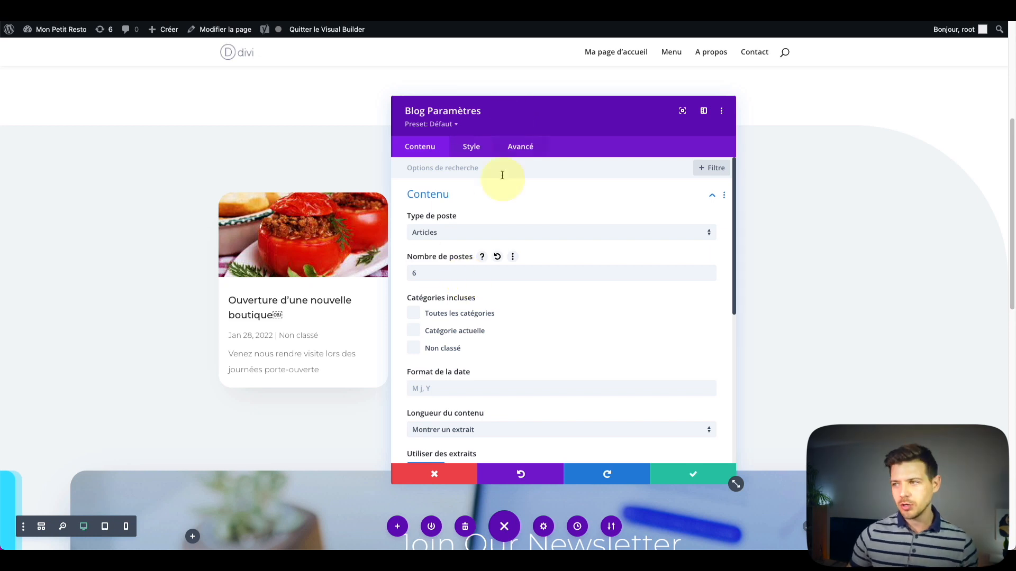
scroll(447, 318, "down", 1)
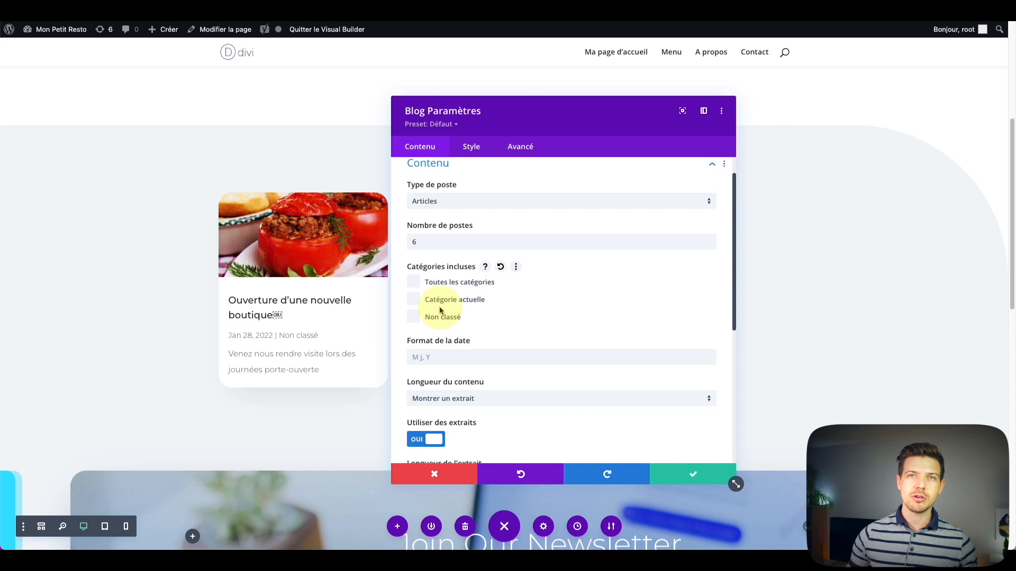
scroll(439, 311, "down", 2)
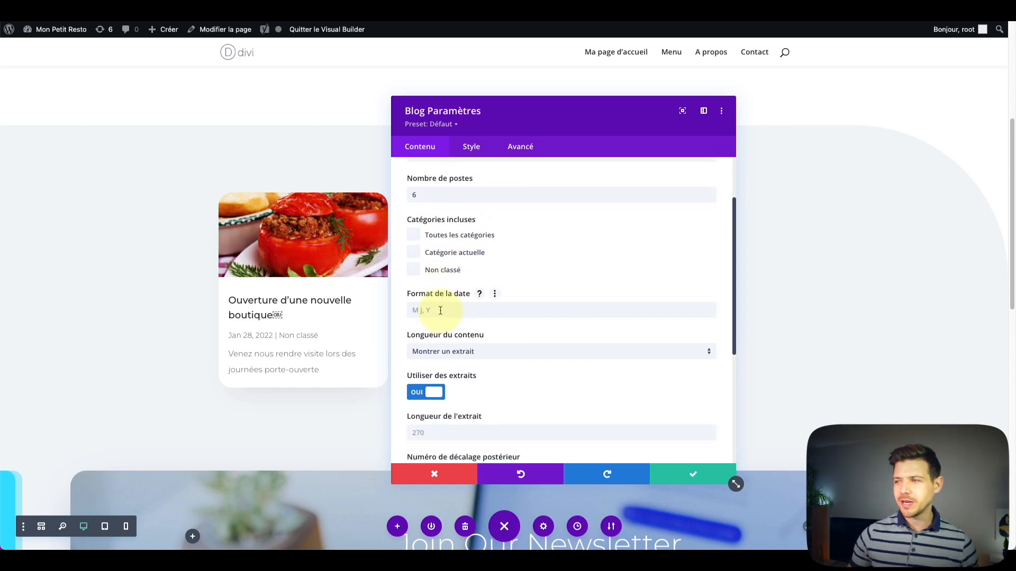
scroll(442, 309, "down", 2)
scroll(443, 308, "down", 3)
left_click(446, 302)
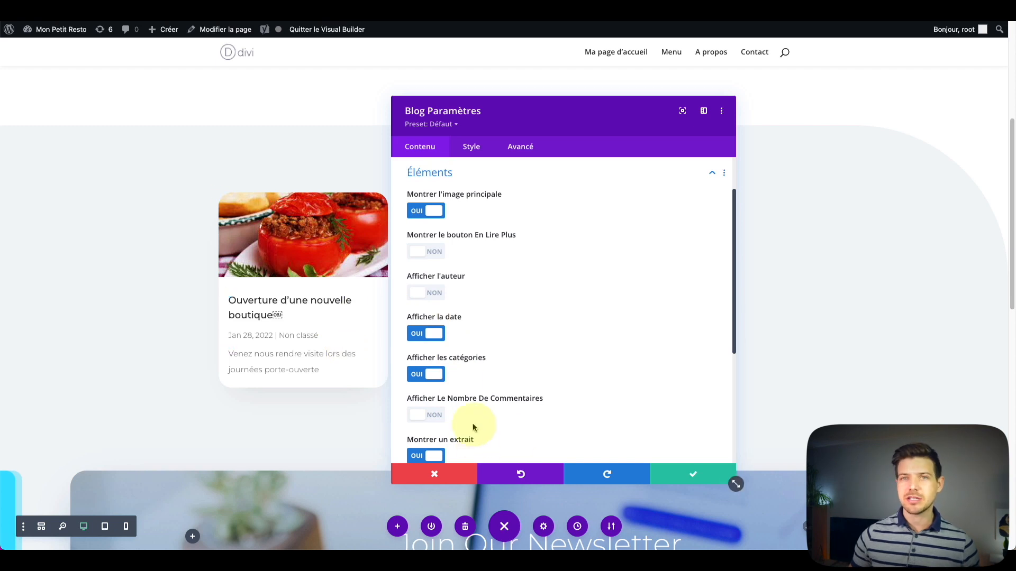
left_click(439, 476)
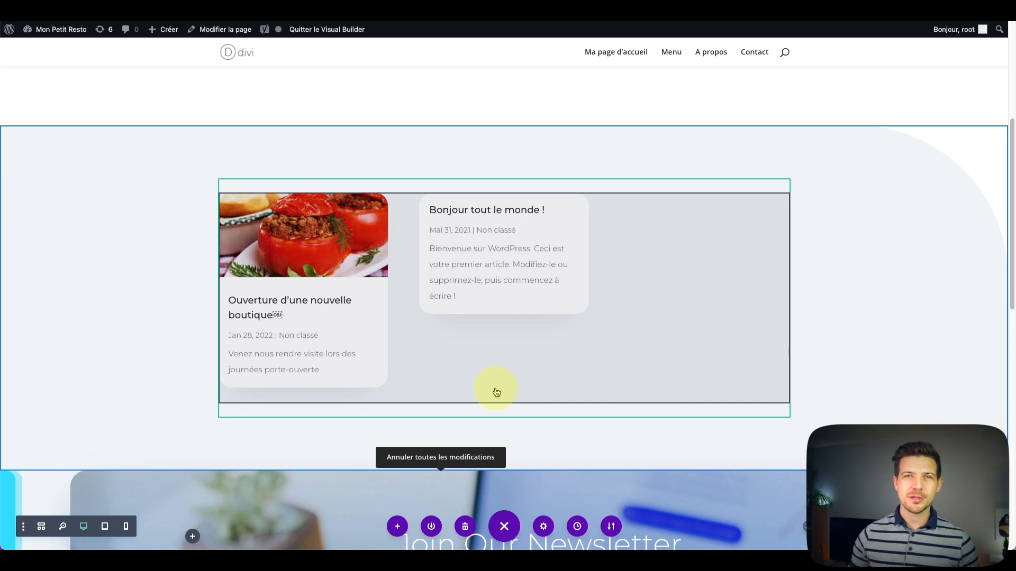
scroll(496, 393, "up", 3)
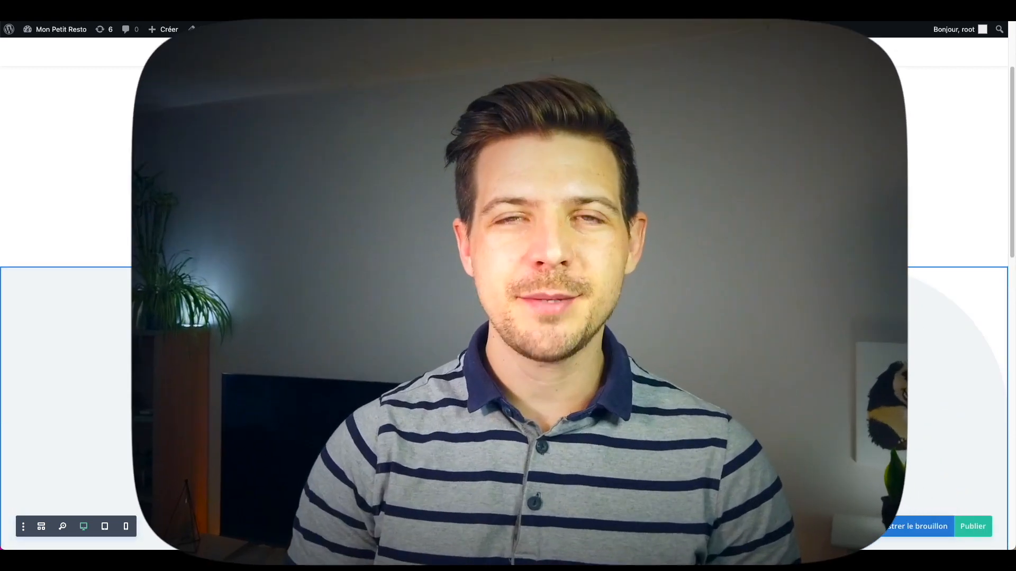